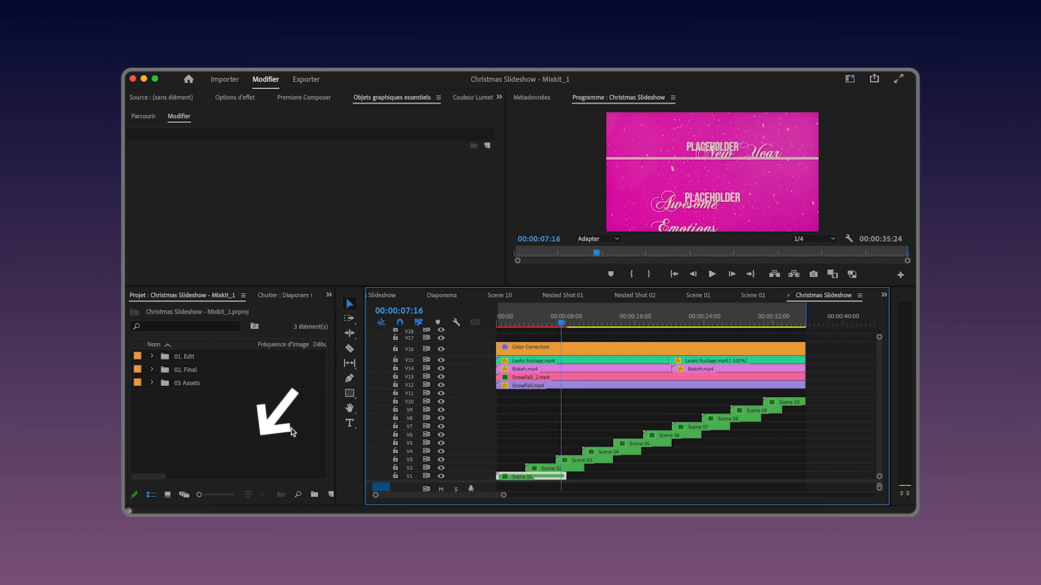
Import the Diaporam Chrismas Images folder from Documents into the project
left_click(253, 411)
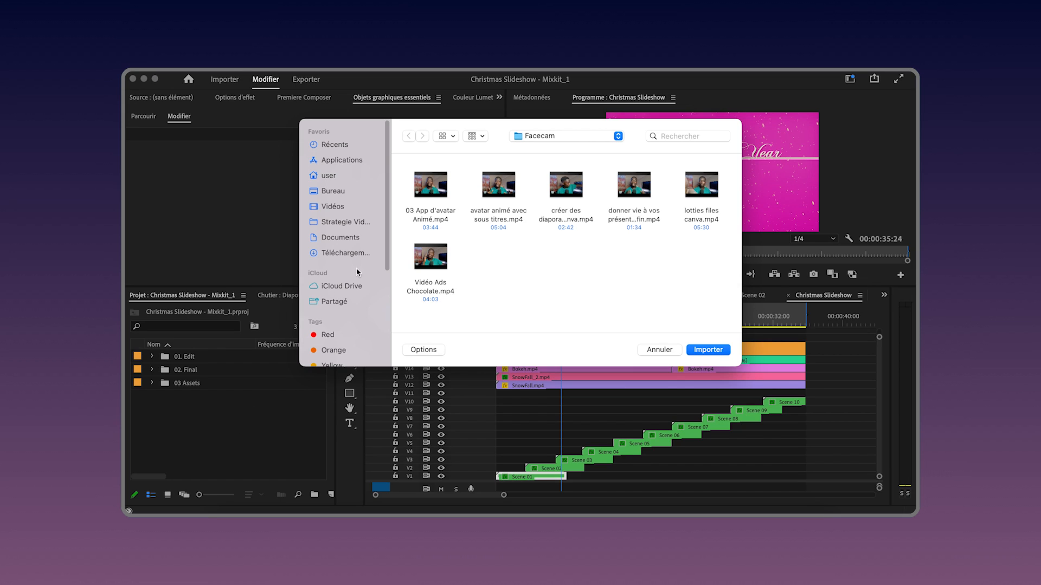
left_click(352, 239)
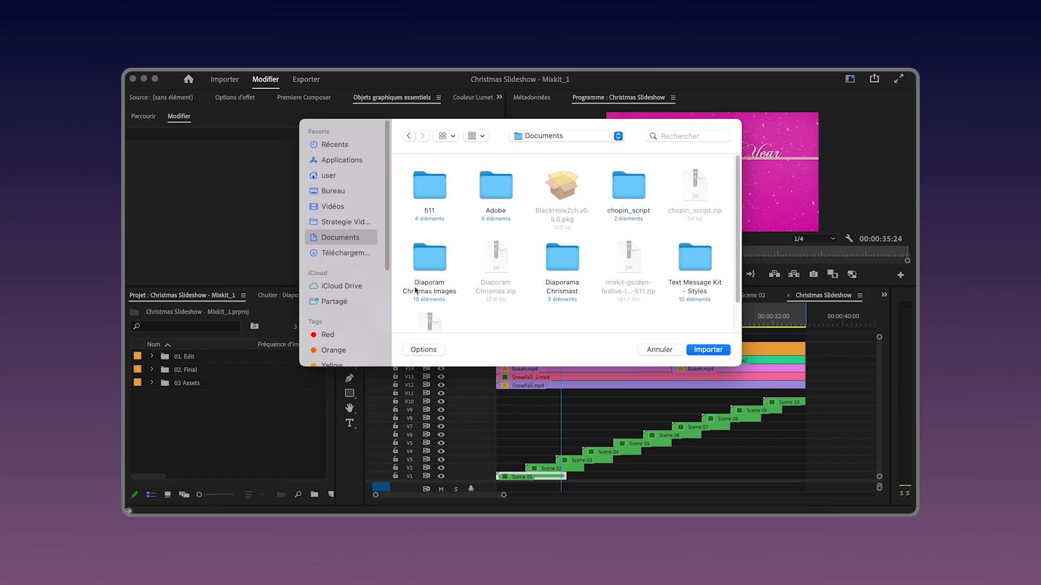
left_click(427, 261)
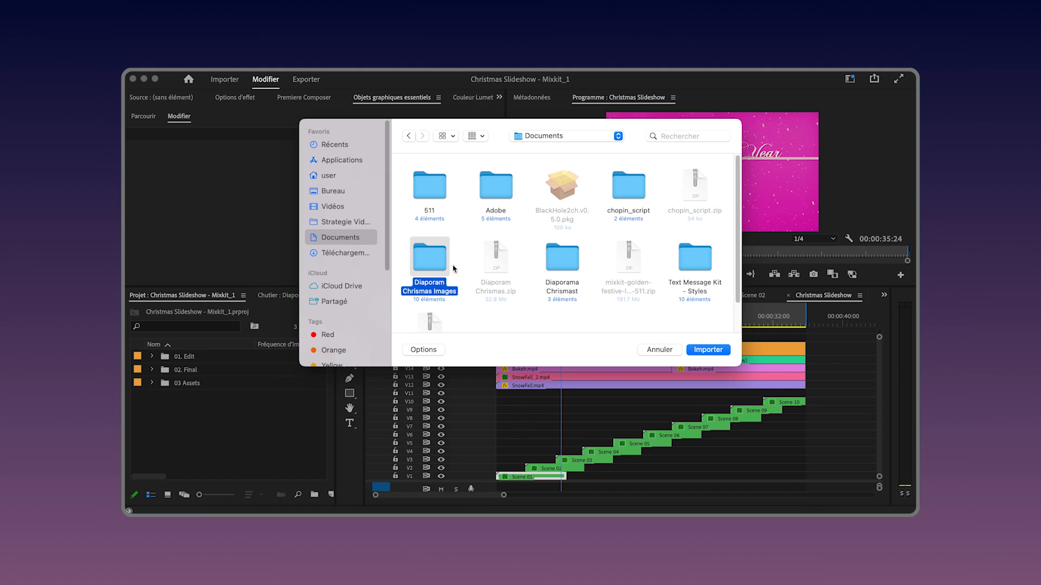
left_click(697, 351)
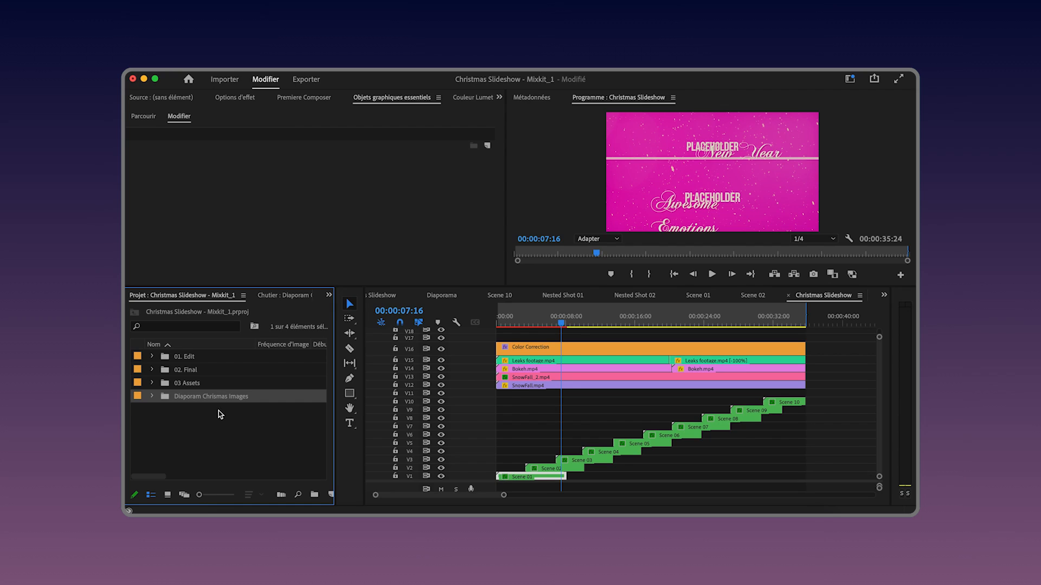
Open the imported Diaporam Chrismas Images bin and look through its PNG images
left_click(211, 397)
double_click(284, 397)
scroll(265, 402, "down", 1)
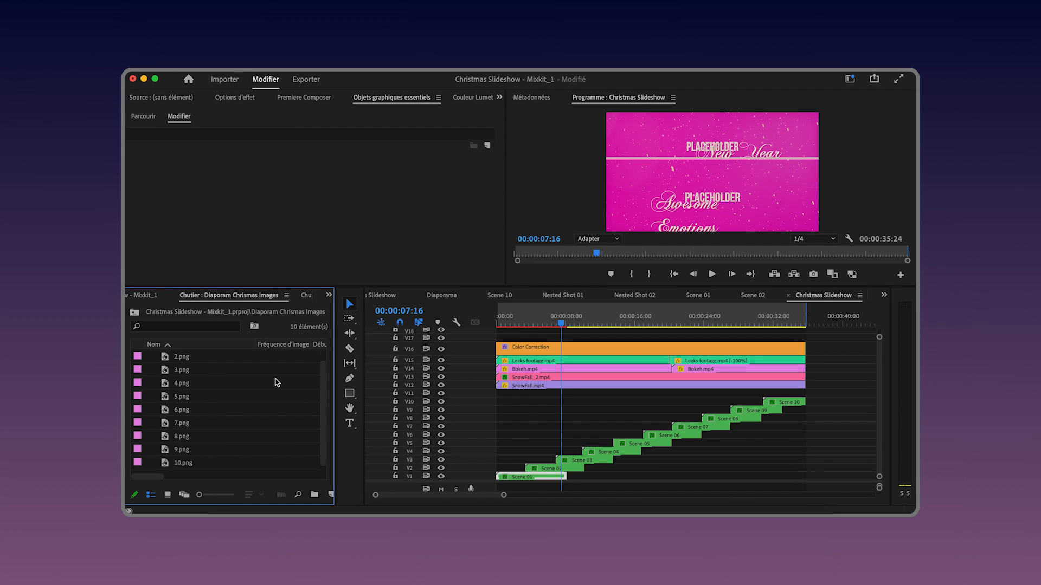
scroll(276, 382, "up", 1)
scroll(274, 386, "down", 1)
left_click_drag(319, 391, 322, 384)
Return the playhead to the start of the Christmas Slideshow sequence and open the nested Scene 01 sequence
left_click_drag(555, 325, 476, 324)
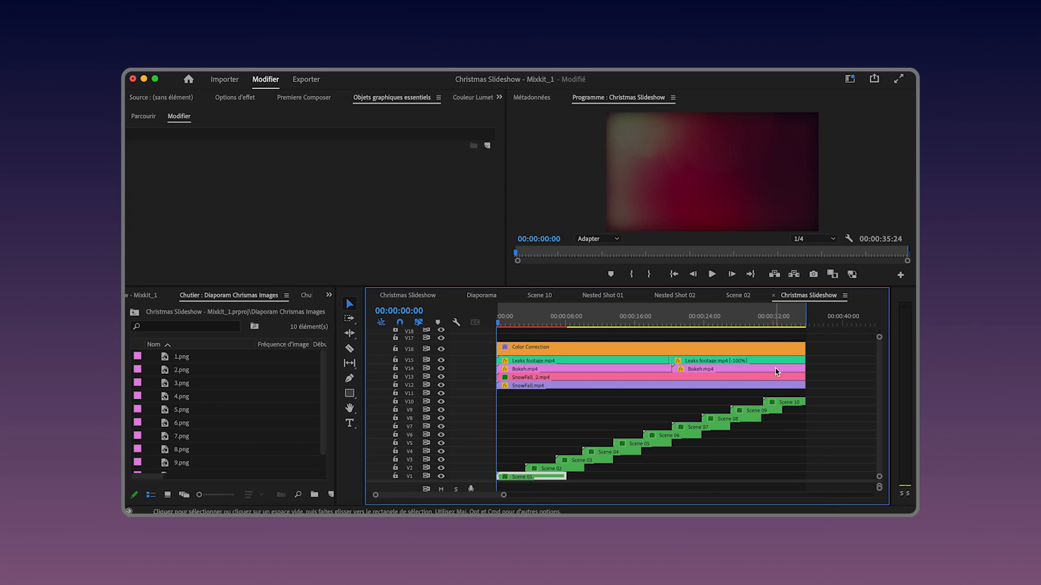
mouse_move(775, 372)
left_click(515, 323)
left_click(492, 332)
left_click_drag(504, 498, 484, 495)
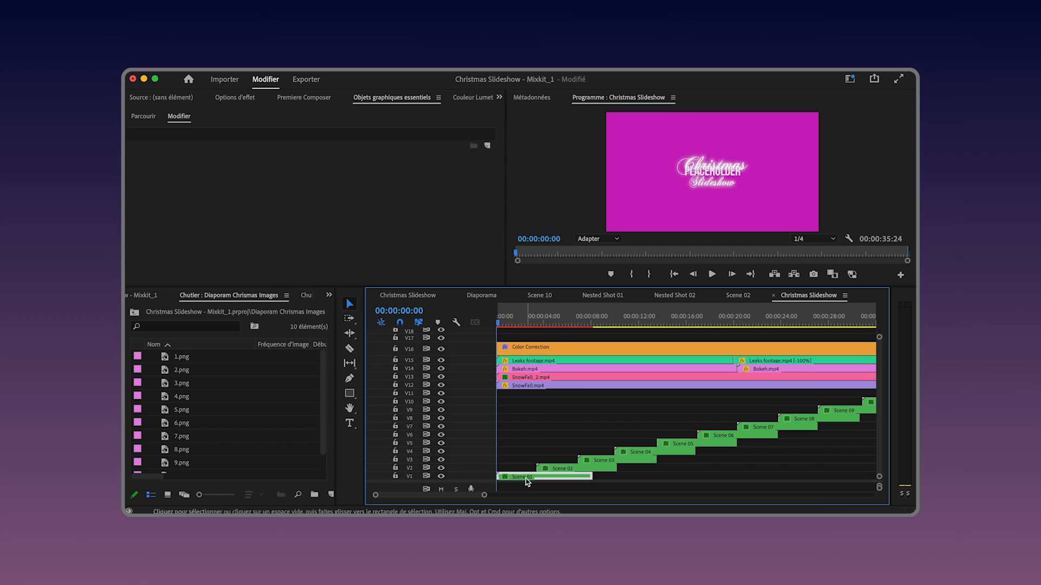
double_click(526, 477)
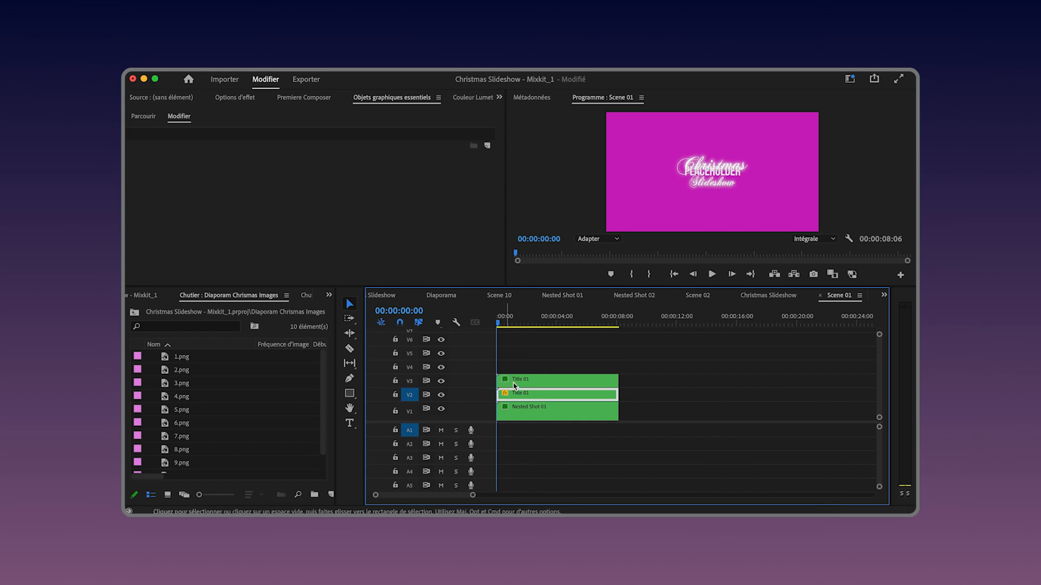
Hide and reshow the V3 and V2 title tracks of Scene 01 to check what each contributes
left_click(441, 381)
left_click(442, 395)
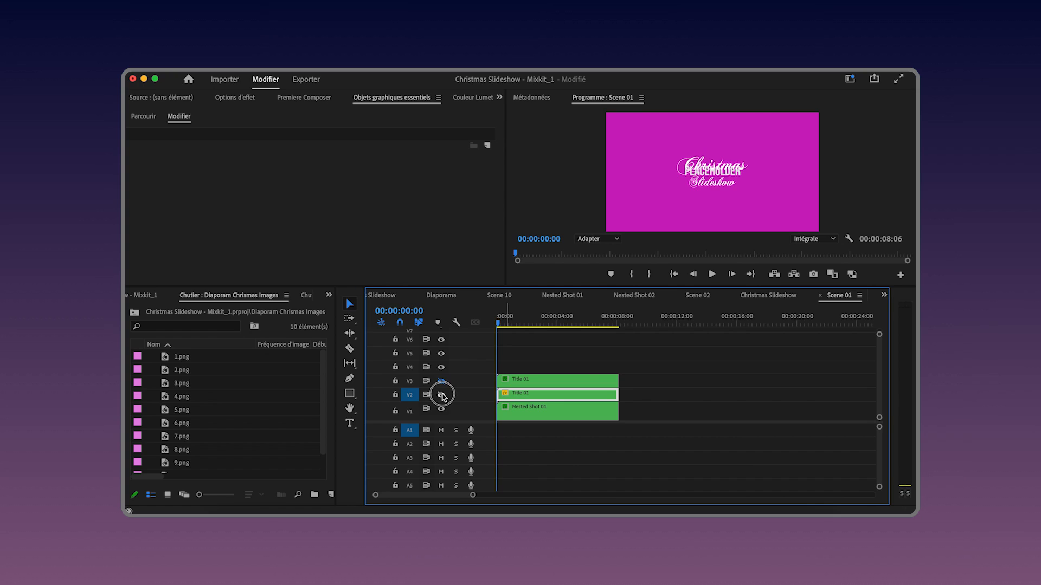
left_click(441, 397)
left_click(441, 382)
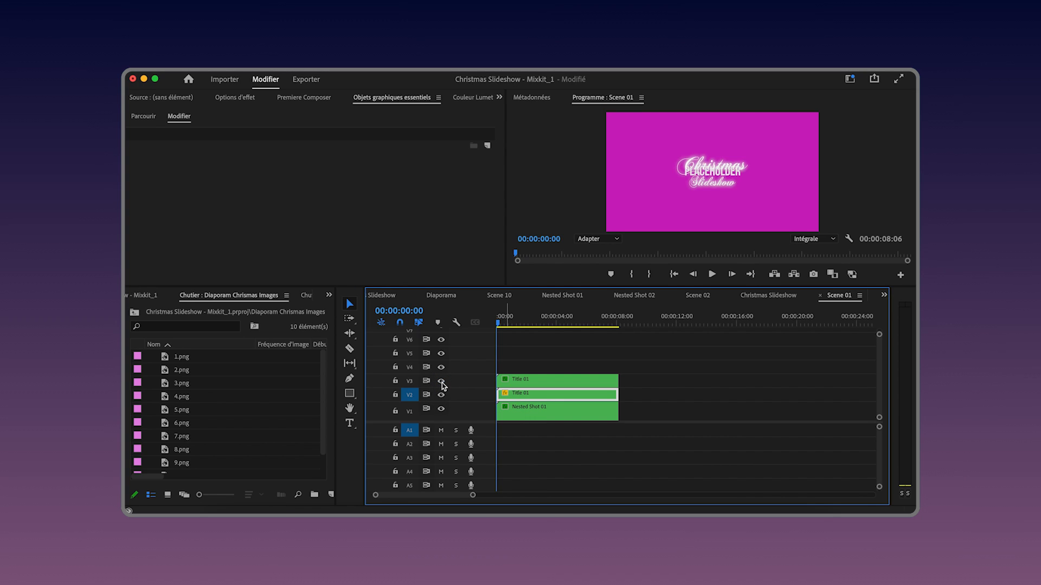
Replace Nested Shot 01 on V1 with 1.png and extend the image to the end of the Title 01 clips
left_click(535, 410)
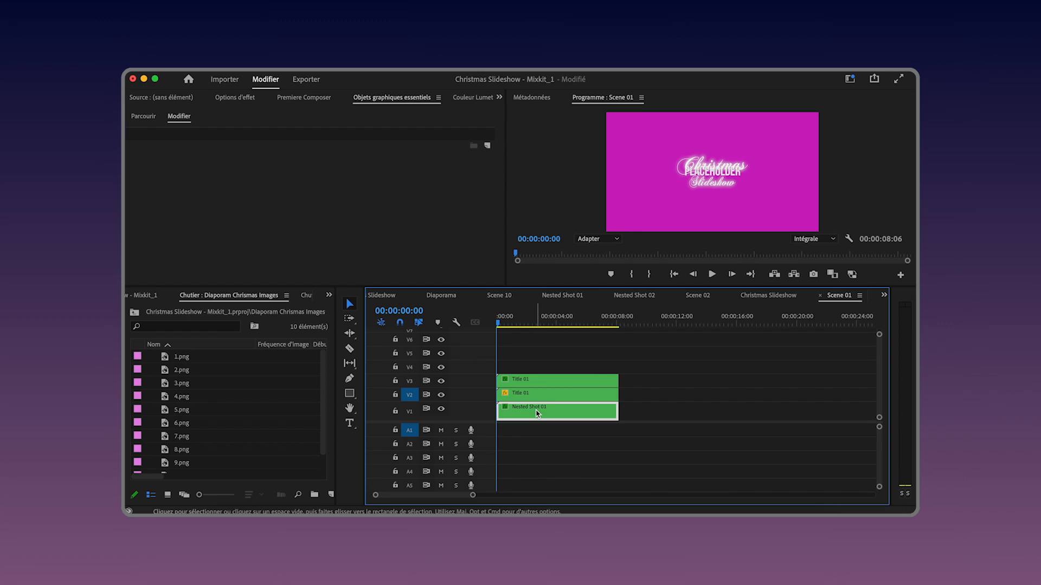
left_click(253, 358)
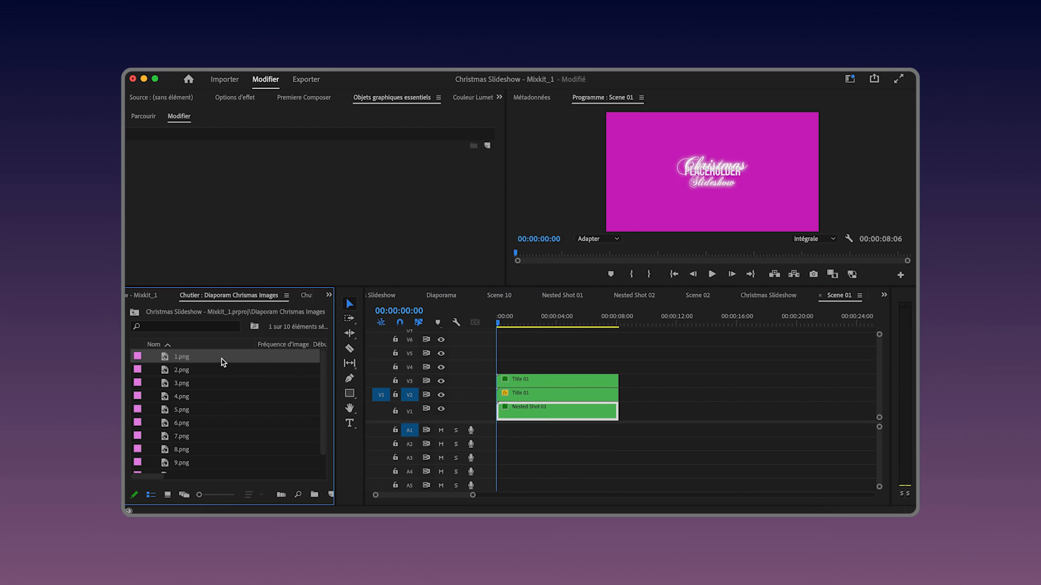
left_click_drag(208, 360, 497, 413)
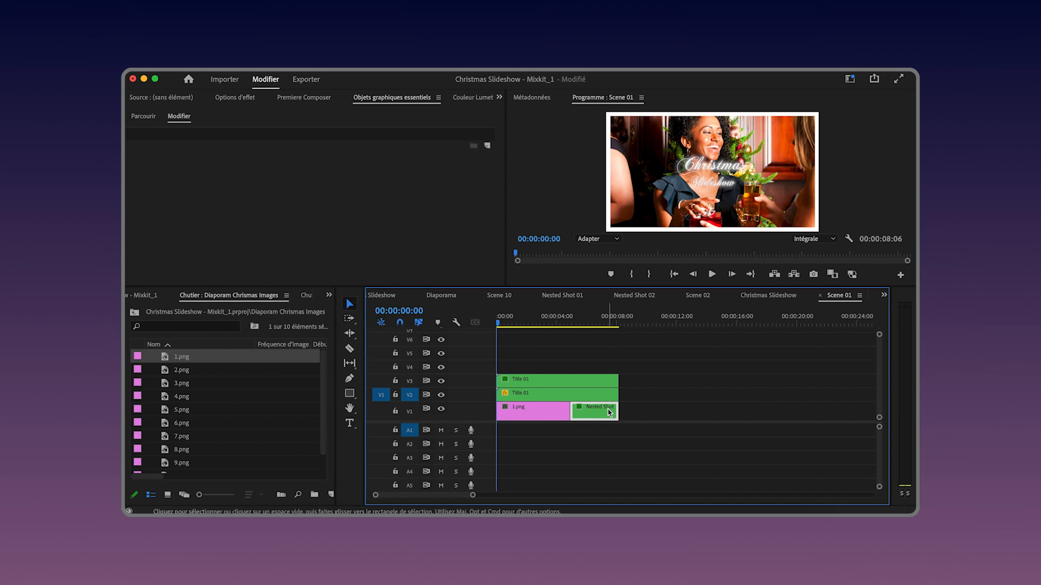
key("Delete")
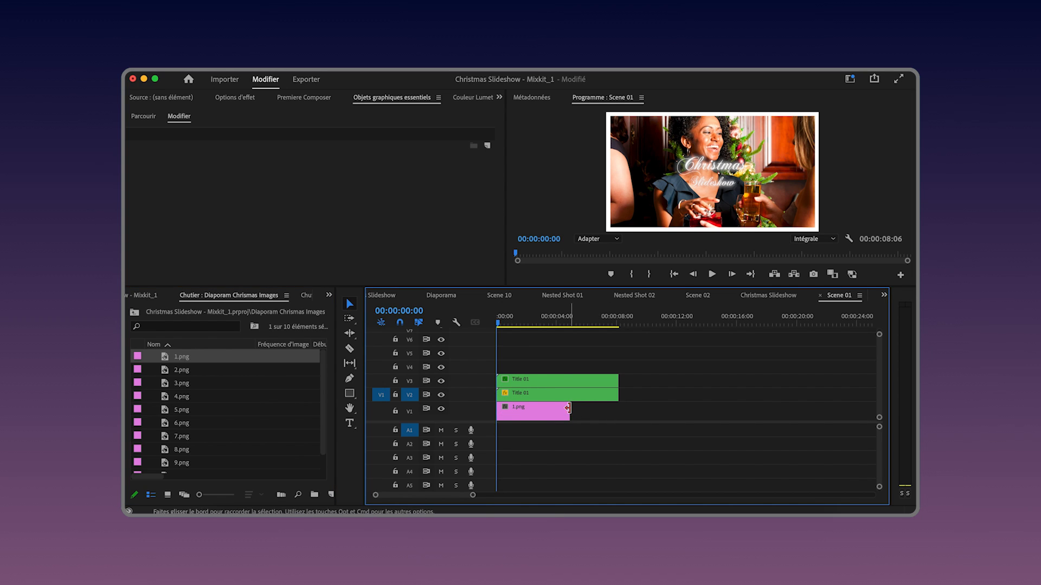
left_click_drag(568, 408, 619, 415)
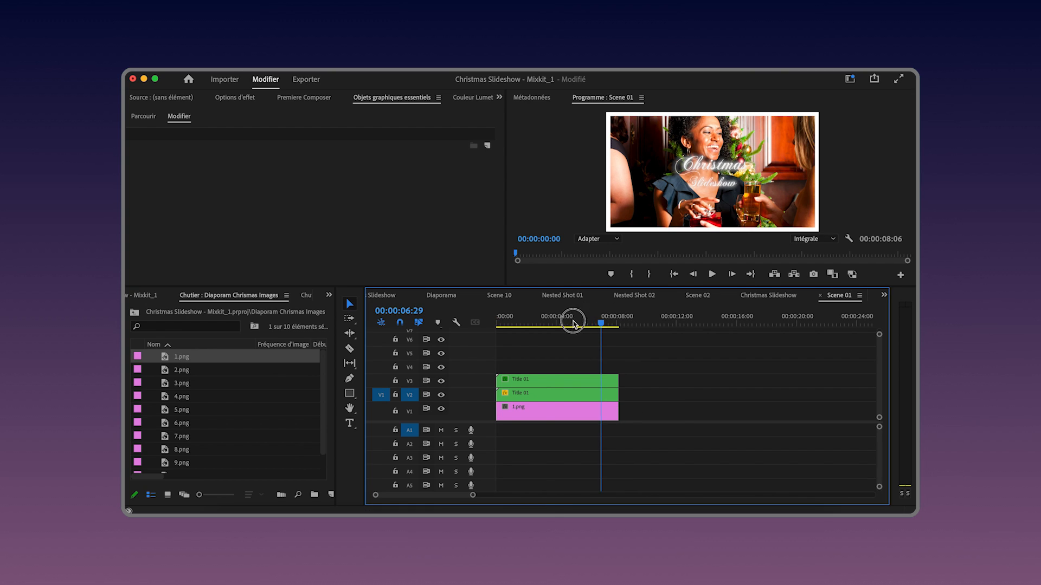
Return the playhead to the start of Scene 01, save the project and close the scene
key("d")
mouse_move(489, 333)
left_mouse_down()
mouse_move(594, 330)
mouse_move(497, 321)
mouse_move(476, 331)
left_mouse_up()
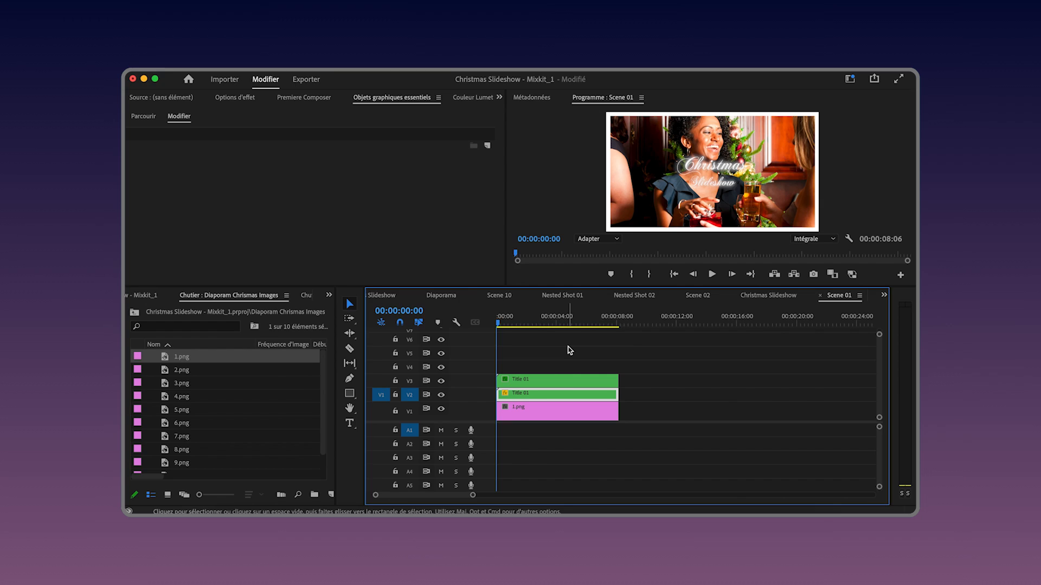
key("super+s")
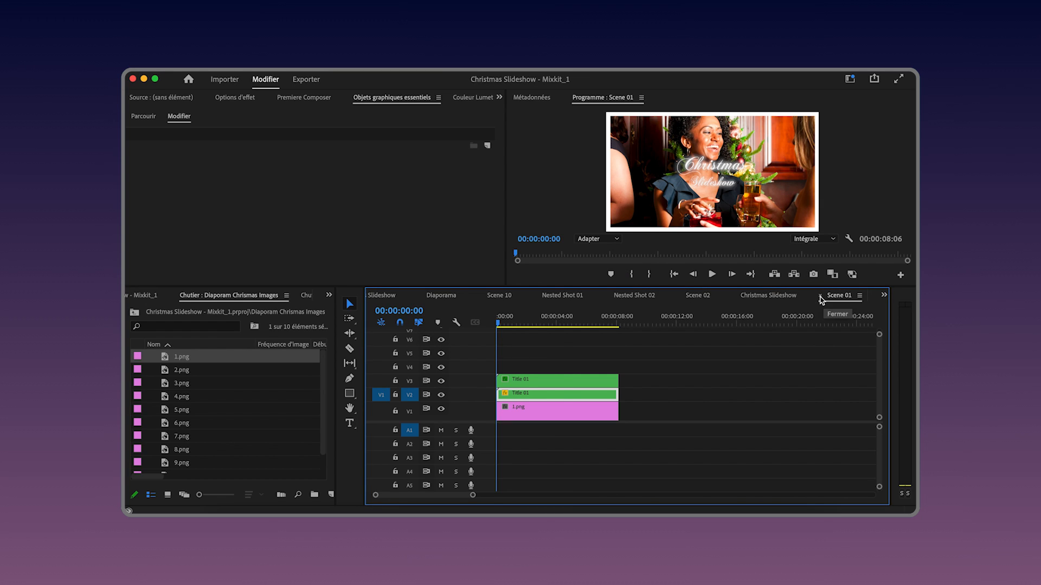
left_click(819, 296)
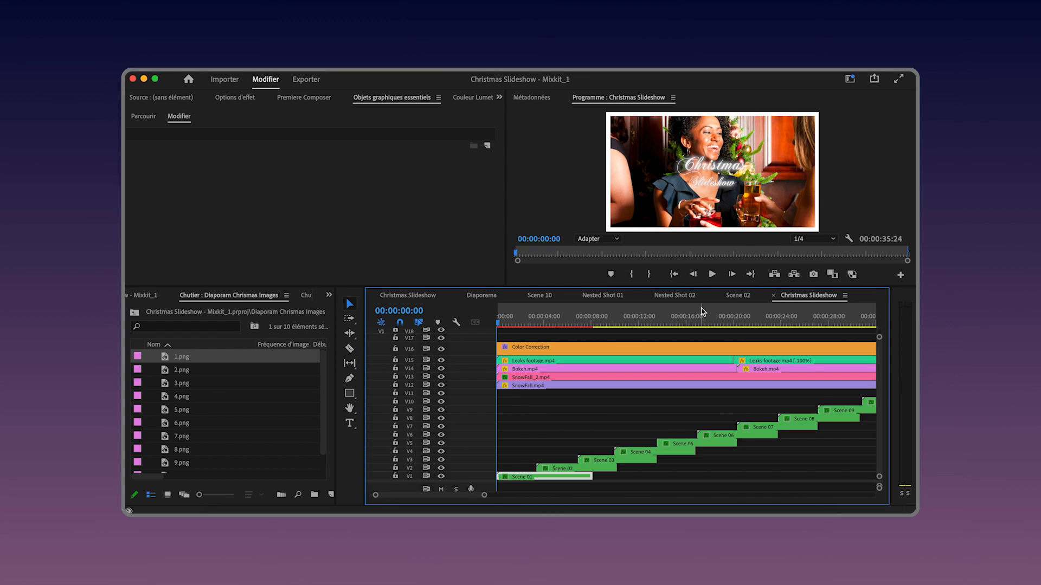
Replace Nested Shot 02 in Scene 02 with 2.png extended to the full length of Title 02, and close the scene
double_click(553, 470)
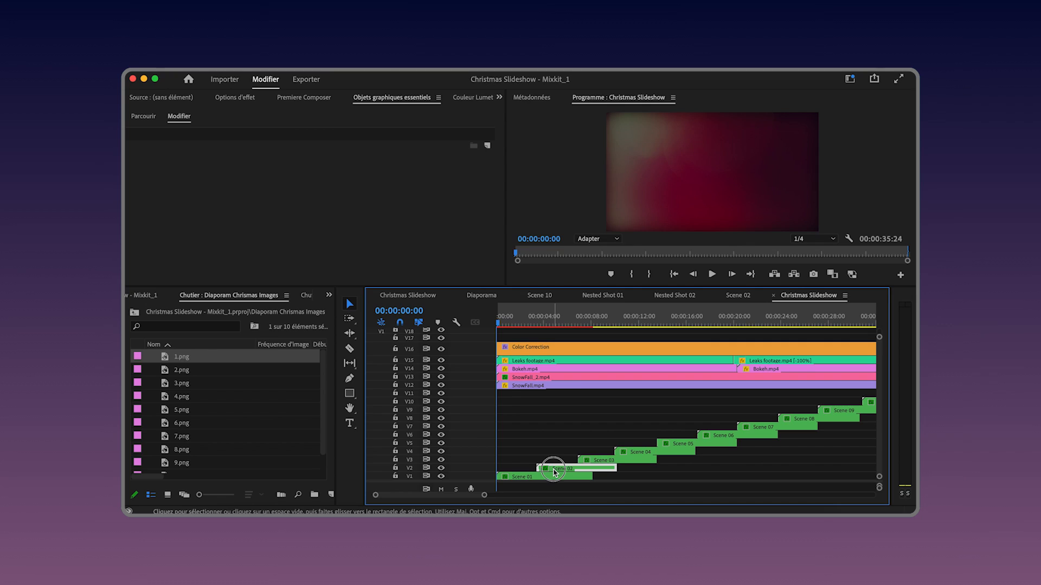
left_click_drag(186, 373, 490, 438)
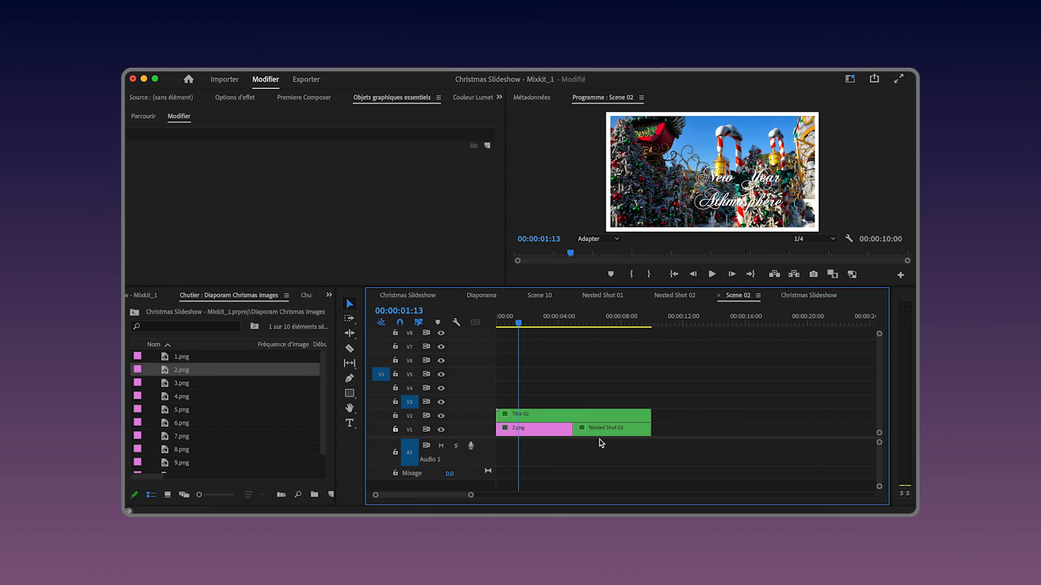
left_click(600, 435)
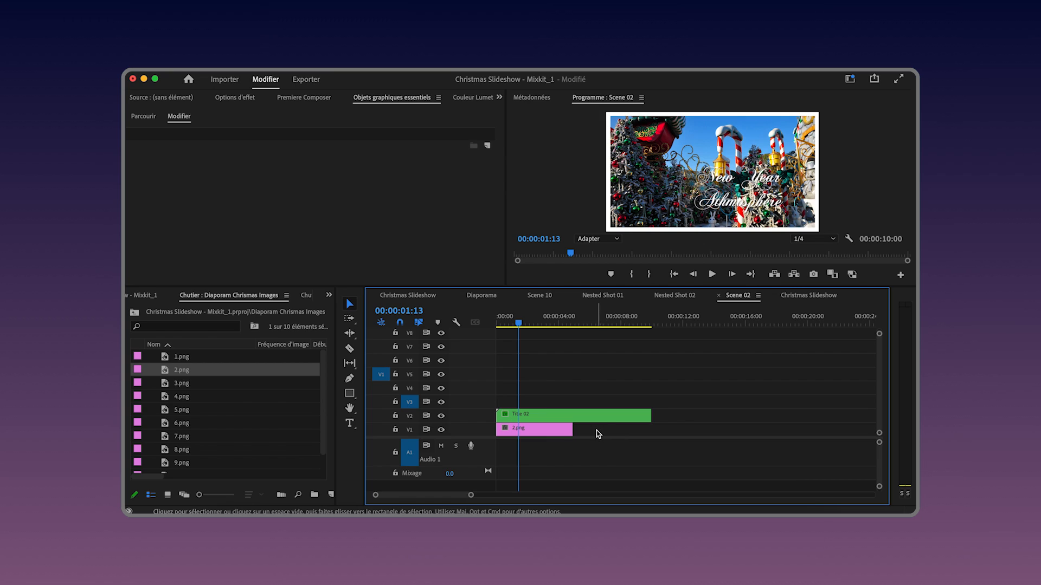
left_click_drag(574, 430, 650, 430)
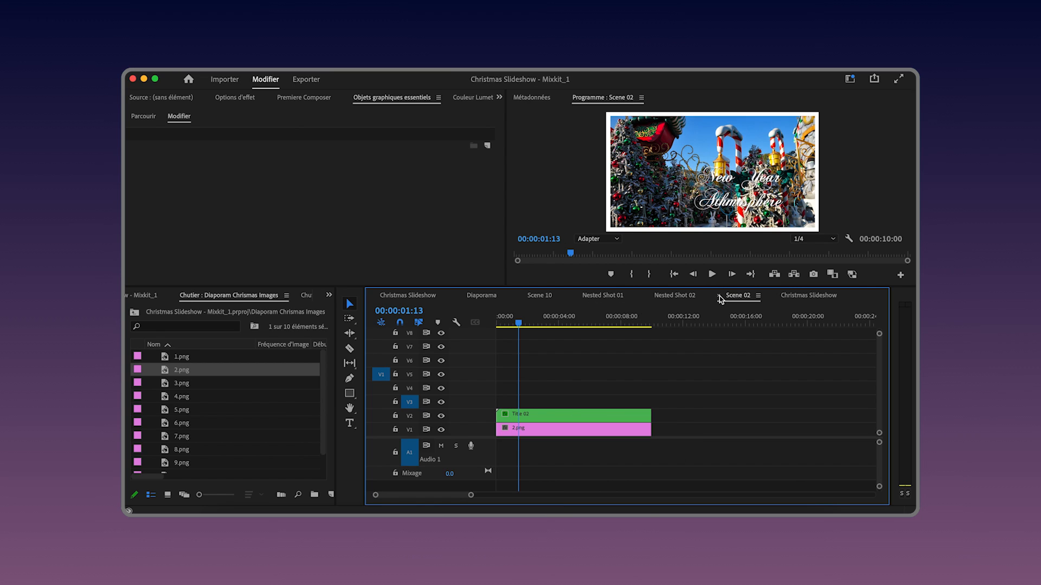
key("super+w")
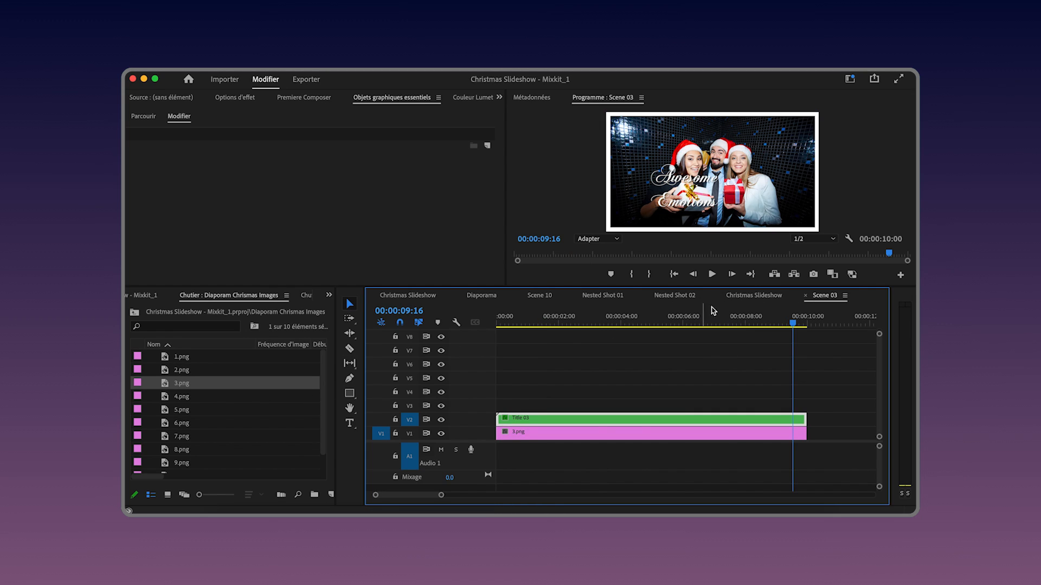
Leave Scene 03 and place 4.png at the start of Scene 04 and 7.png at the start of Scene 07
left_click(806, 295)
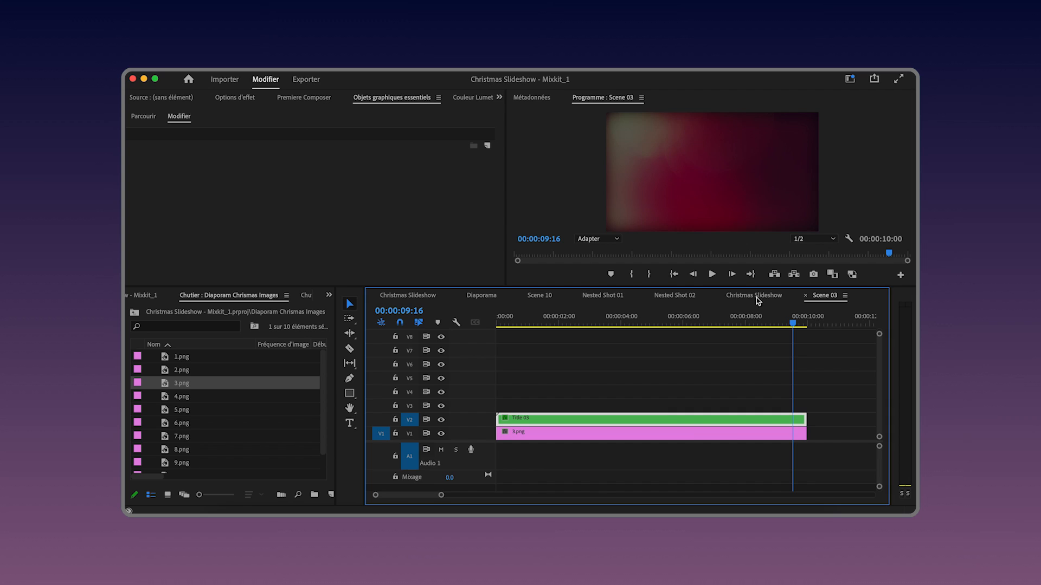
left_click(566, 477)
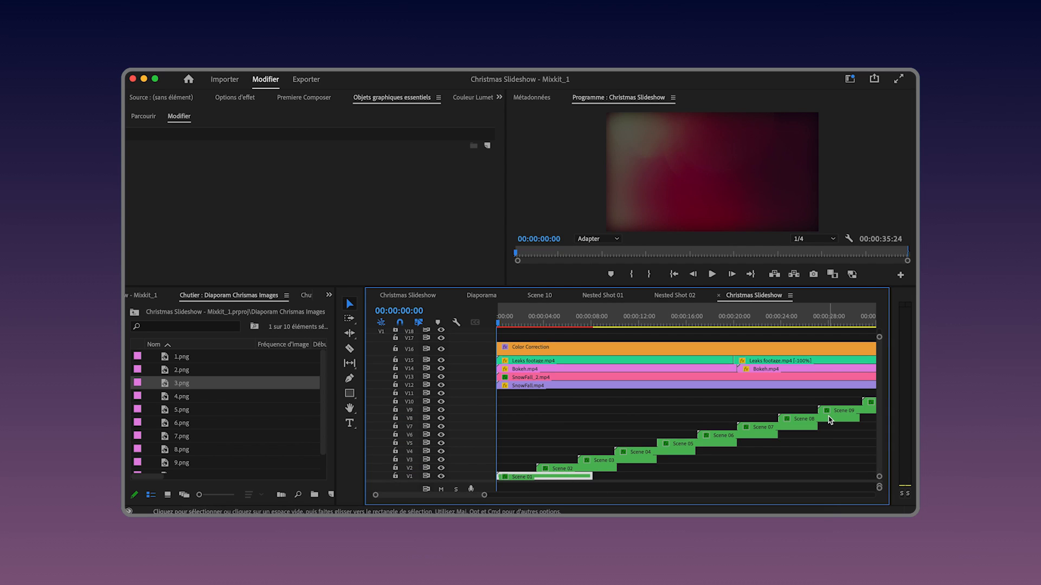
double_click(640, 452)
mouse_move(182, 396)
left_mouse_down()
mouse_move(311, 427)
mouse_move(497, 437)
left_mouse_up()
double_click(763, 432)
left_click_drag(181, 436, 498, 436)
Open Scene 08, and place 9.png at the start of Scene 09 and 10.png at the start of Scene 10
left_click(521, 323)
double_click(804, 419)
double_click(844, 411)
mouse_move(181, 463)
left_mouse_down()
mouse_move(450, 426)
mouse_move(497, 436)
left_mouse_up()
double_click(871, 403)
left_click_drag(182, 463, 497, 436)
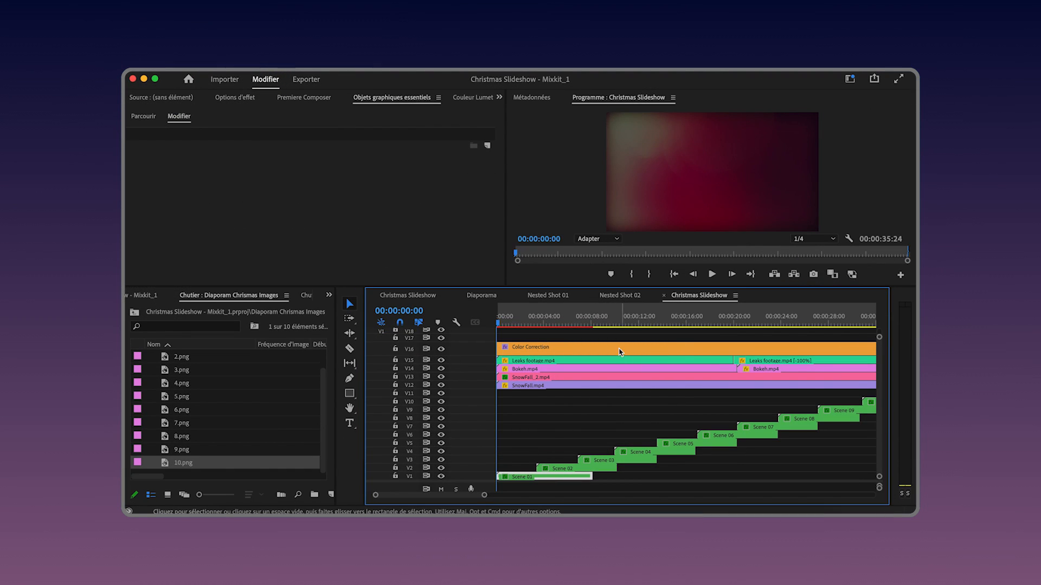
Preview the slideshow, open Scene 01 and add a dark red "Merry Christmas" text in Monument Extended Regular, size 138
left_click(713, 274)
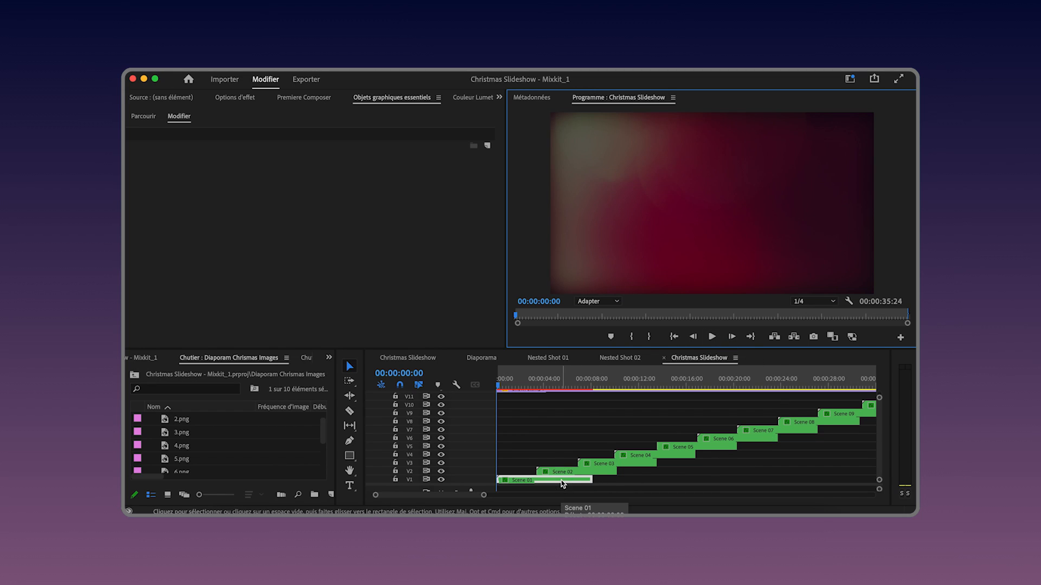
left_click(563, 482)
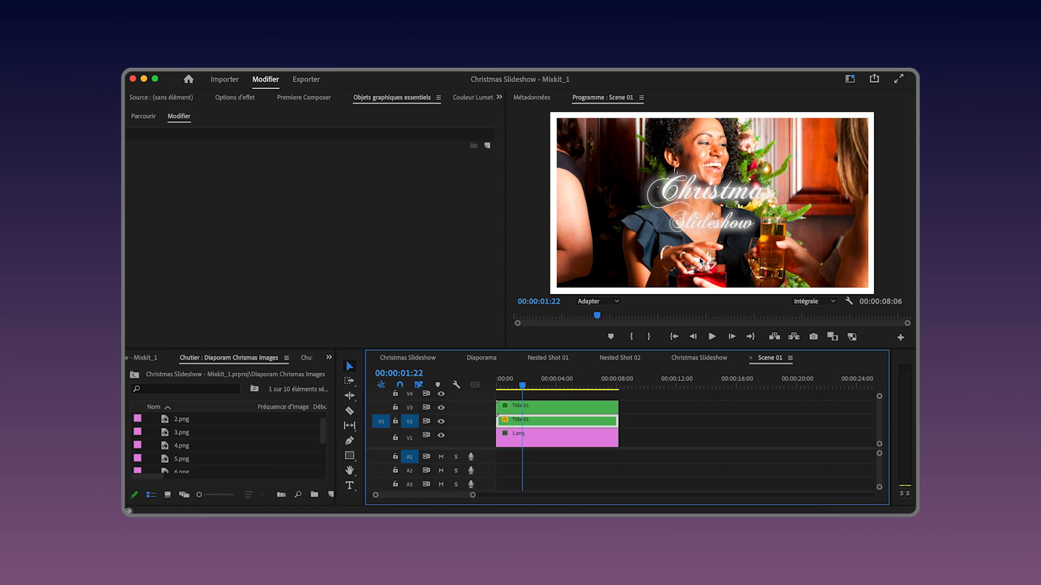
key("t")
left_click(711, 187)
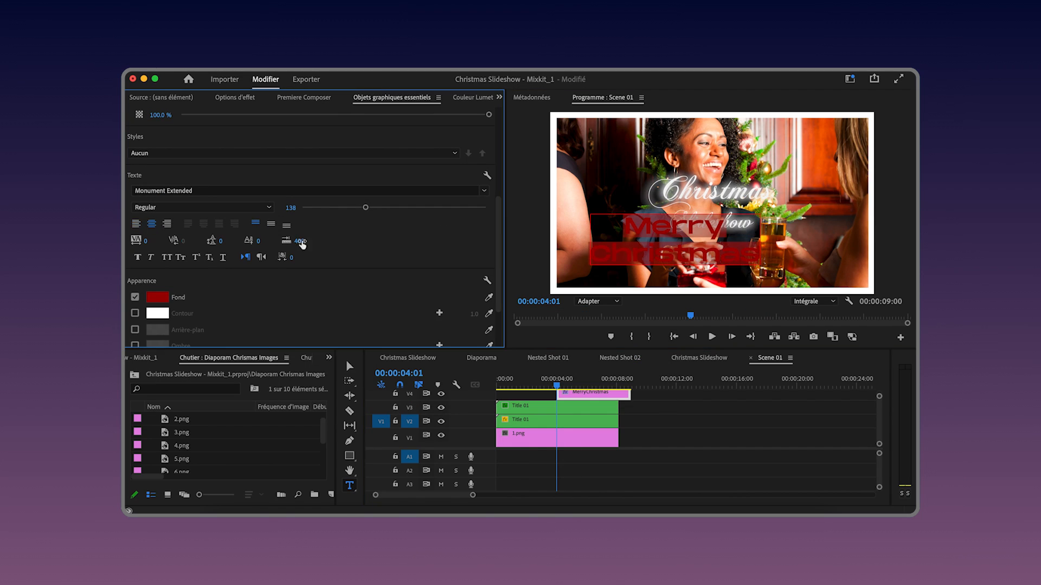
Paste the opacity, time remapping and effects attributes onto the Merry Christmas text, excluding Trajectoire
left_click(587, 442)
key("super+alt+v")
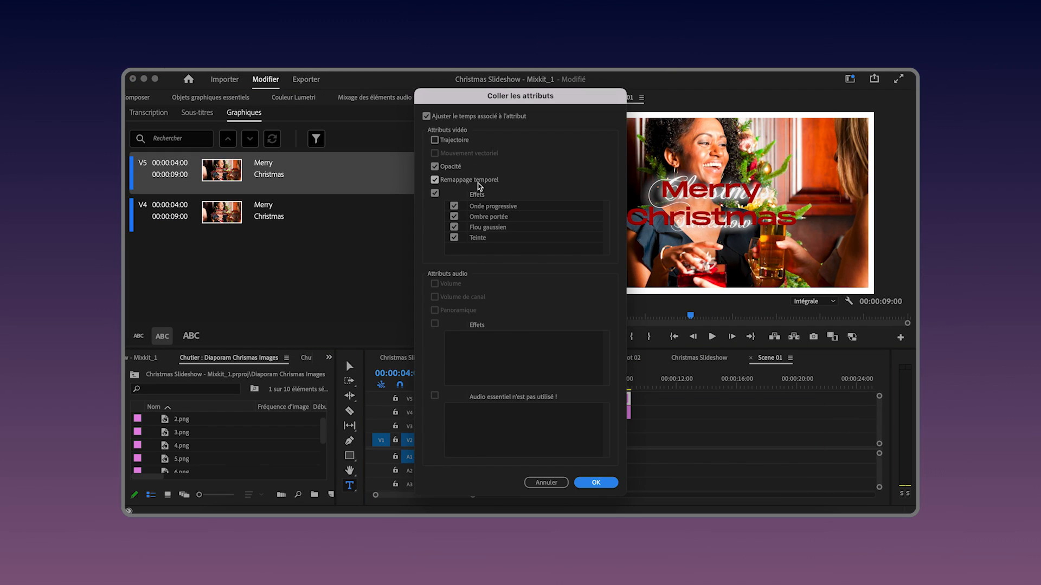
key("Return")
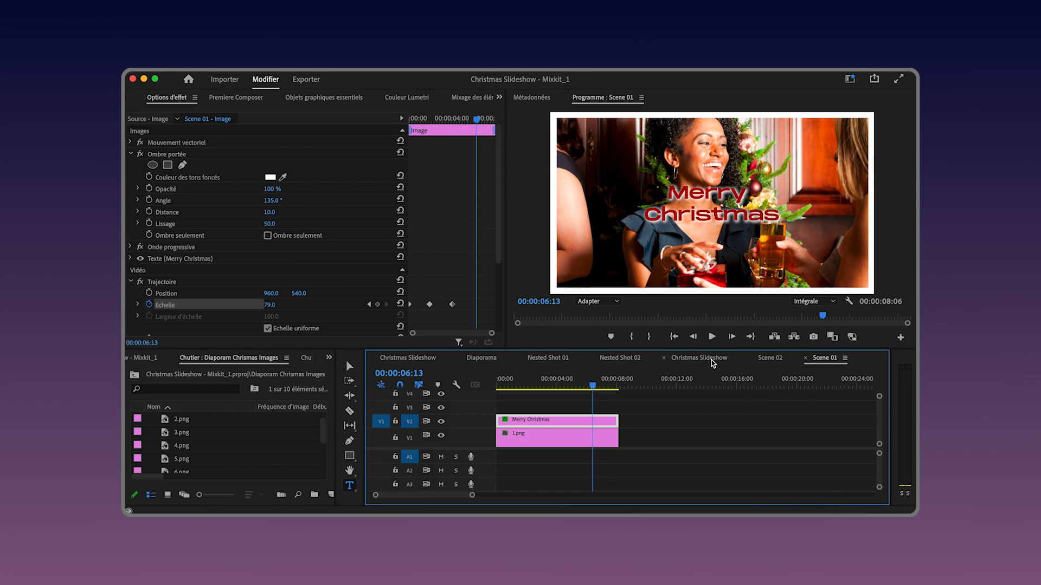
Return to the Christmas Slideshow sequence and play it from the beginning to review the new title
left_click(711, 360)
key("Home")
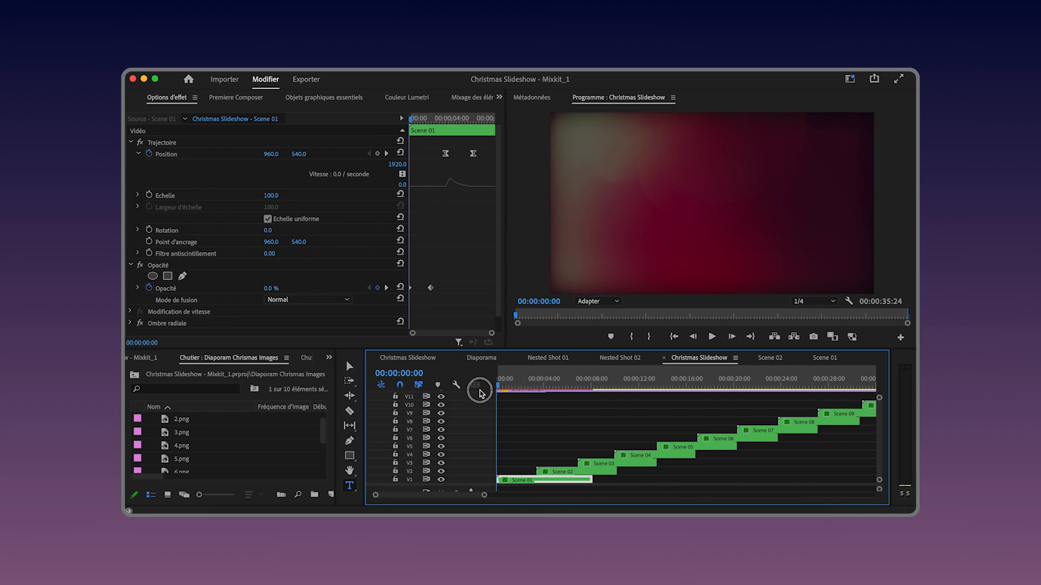
key("space")
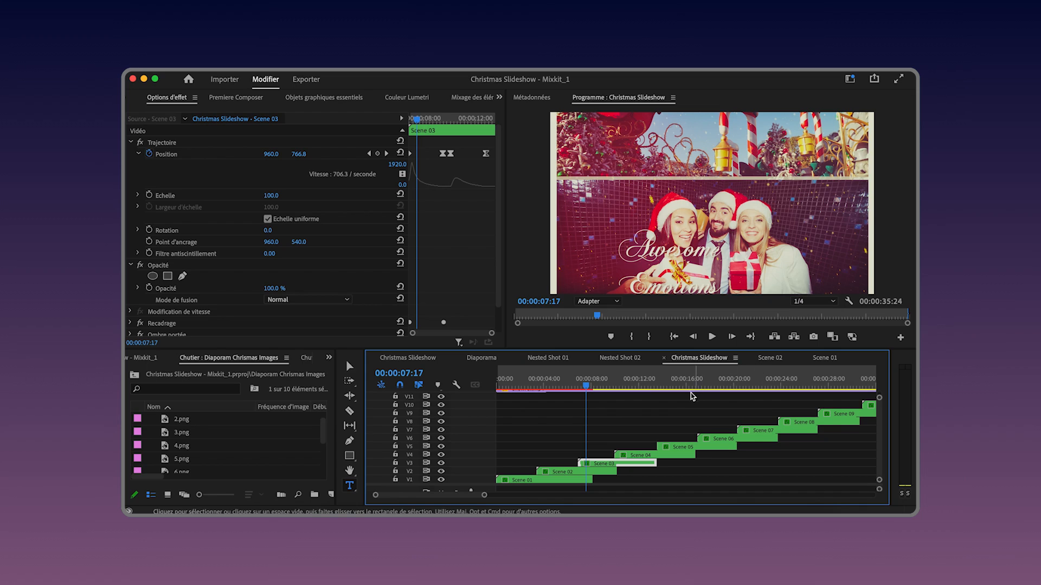
Switch to the Christmas Slideshow sequence containing the music track and move the playhead to 00:00:02:24
left_click(426, 360)
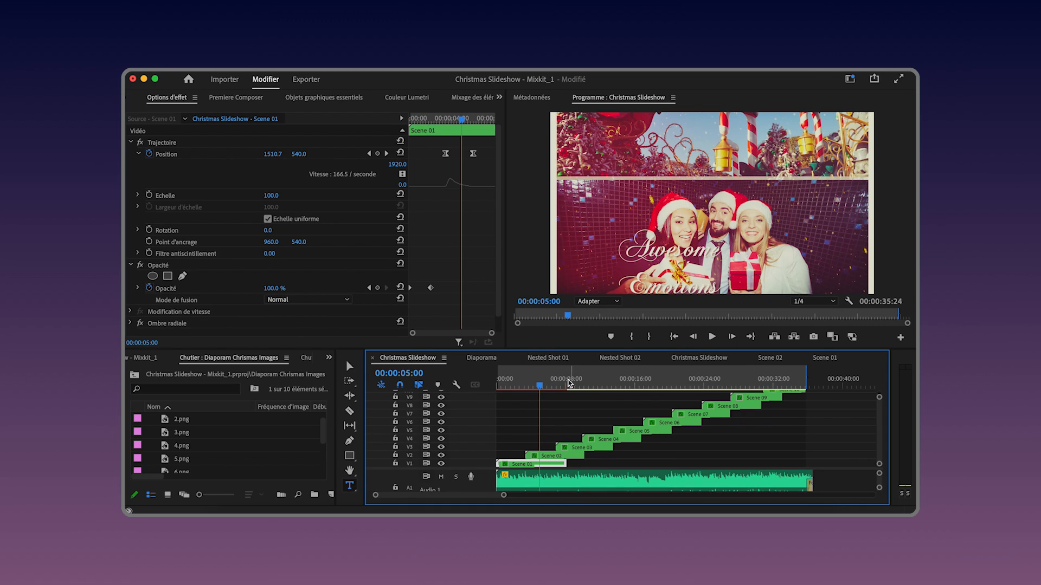
left_click_drag(569, 383, 531, 392)
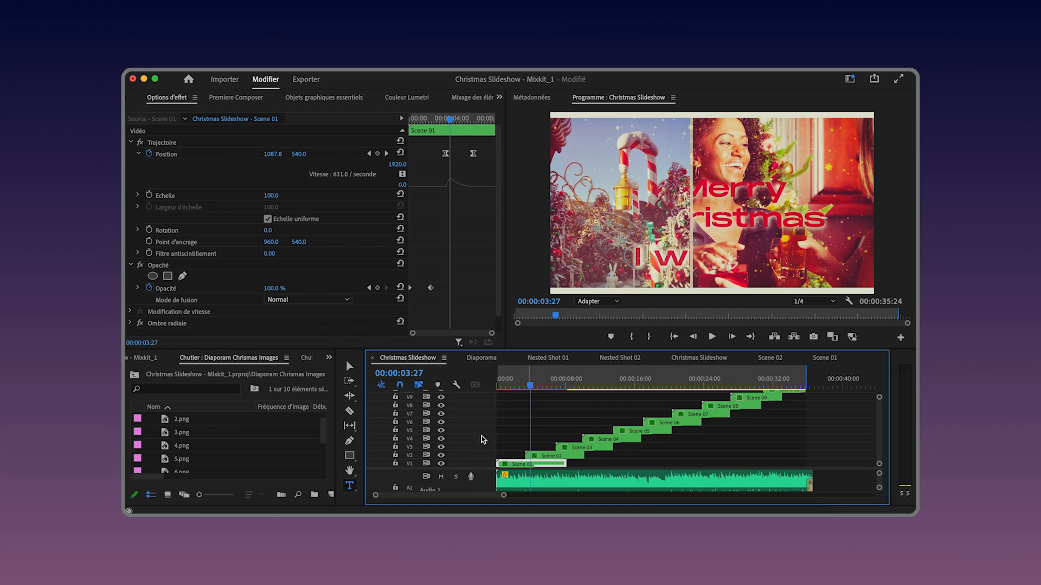
left_click_drag(323, 431, 321, 460)
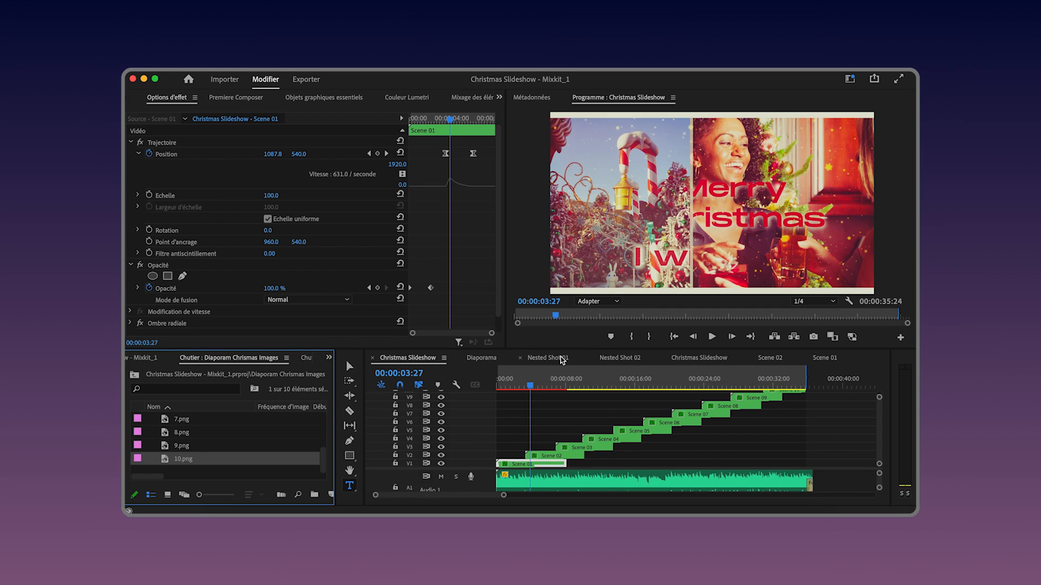
left_click(530, 385)
left_click_drag(530, 385, 522, 389)
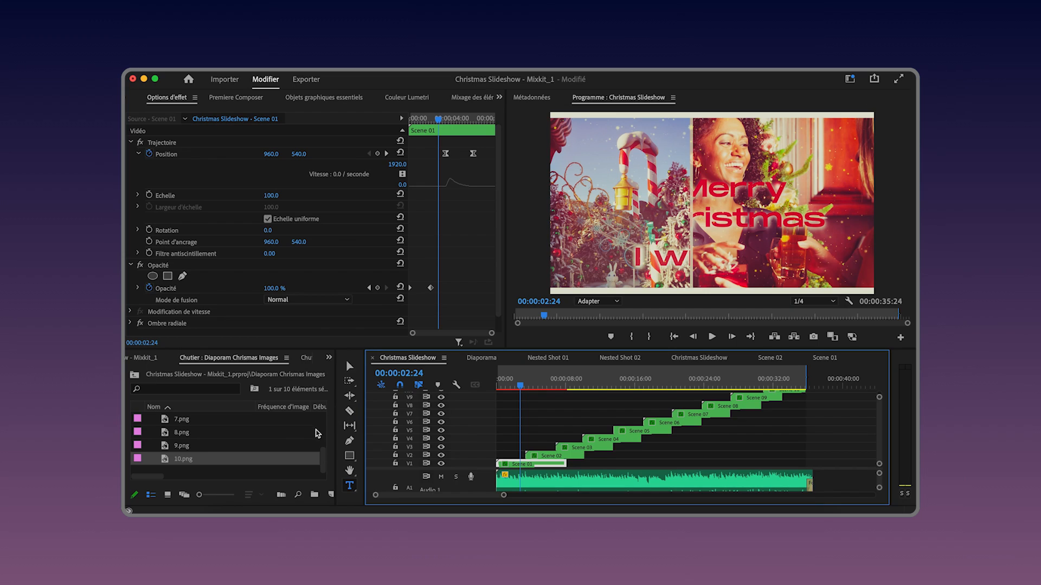
Show the list of additional panels available in the project panel group
left_click(329, 357)
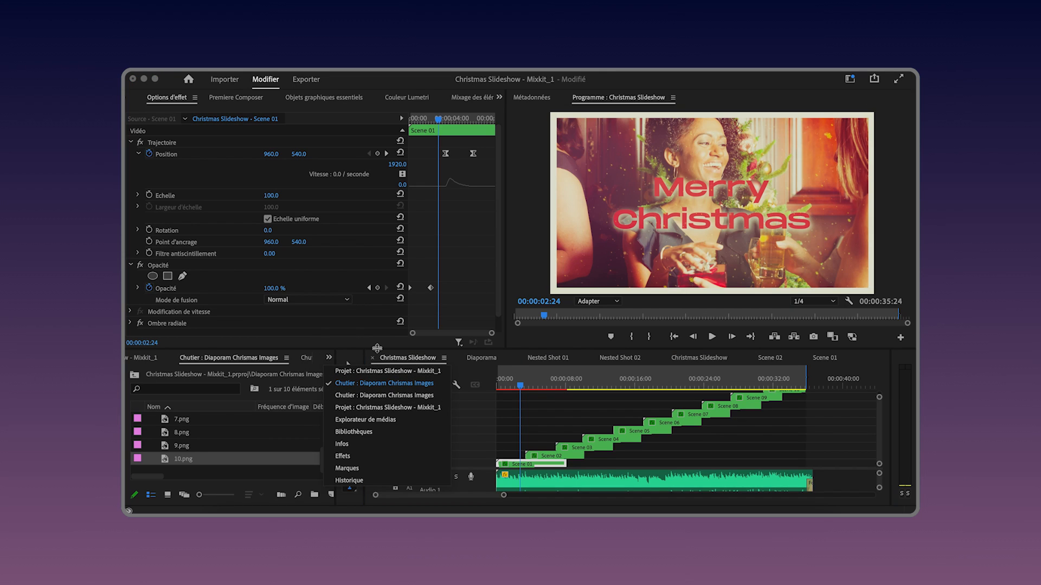